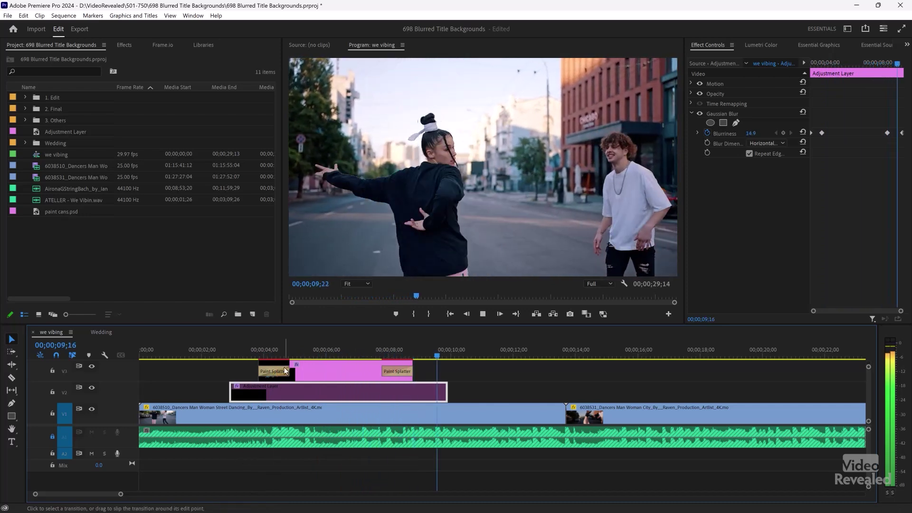
# Play and scrub the sequence from 00;00;03;08 to preview the title.
pyautogui.click(241, 354)
pyautogui.press('space')
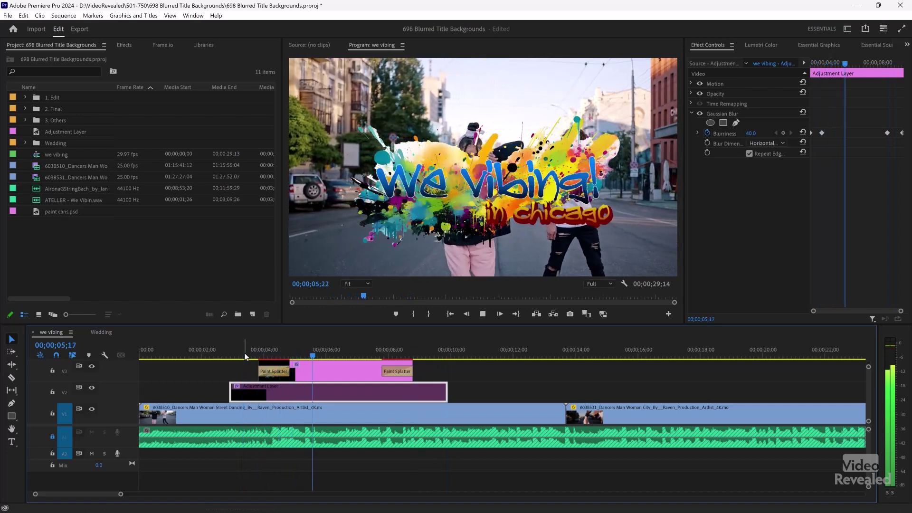
pyautogui.press('space')
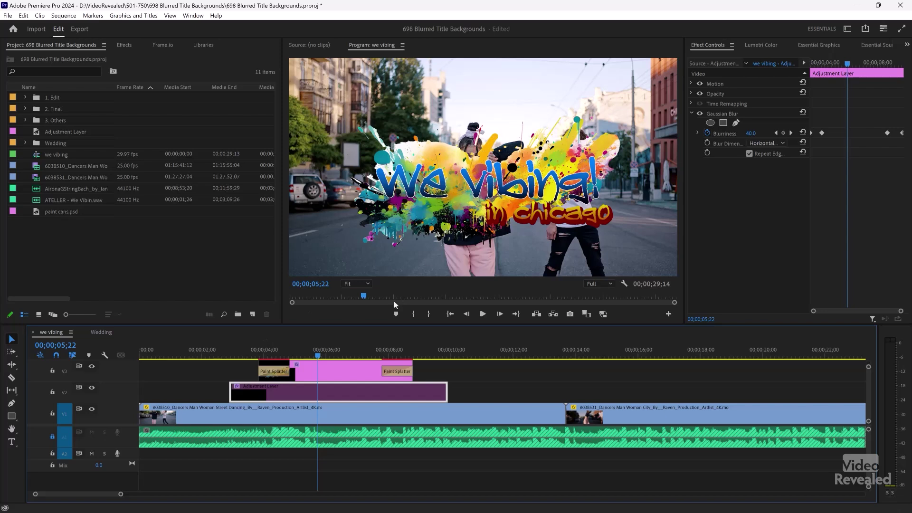
pyautogui.moveTo(319, 354)
pyautogui.mouseDown()
pyautogui.moveTo(349, 358)
pyautogui.moveTo(318, 356)
pyautogui.mouseUp()
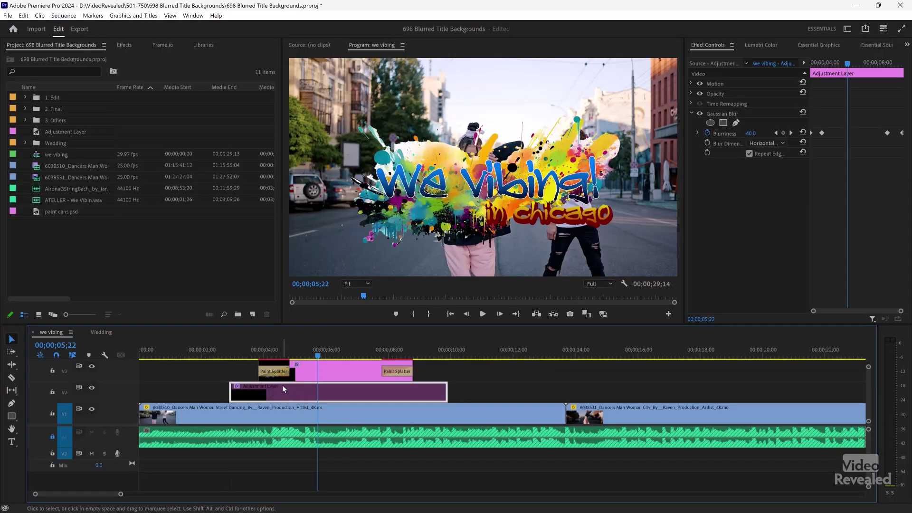
# Re-enable the blur adjustment layer with Shift+E and replay the blurred title section.
pyautogui.click(218, 357)
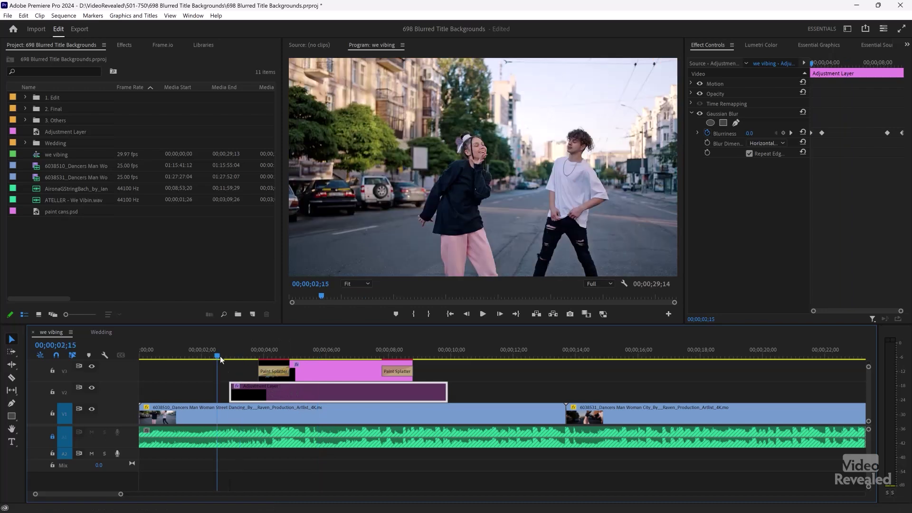
pyautogui.hotkey('shift', 'e')
pyautogui.moveTo(183, 356); pyautogui.dragTo(170, 356)
pyautogui.press('space')
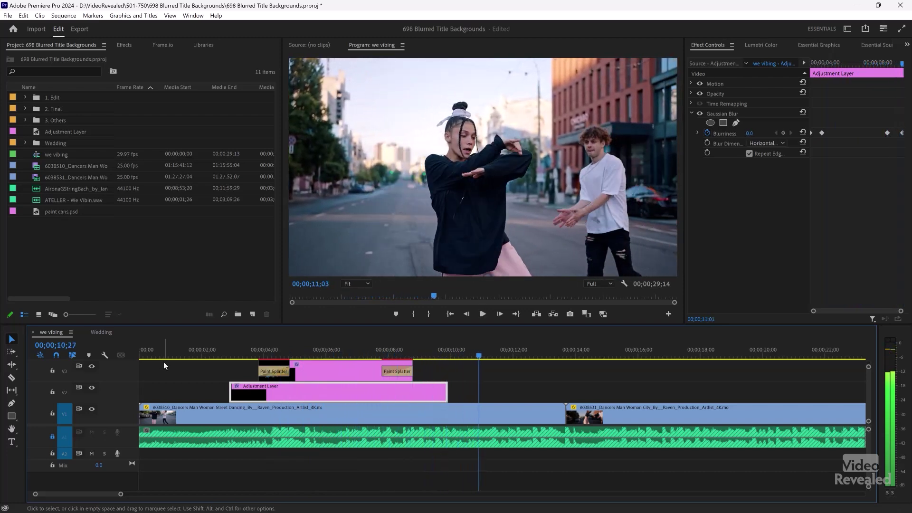
pyautogui.press('space')
pyautogui.moveTo(222, 351); pyautogui.dragTo(365, 355)
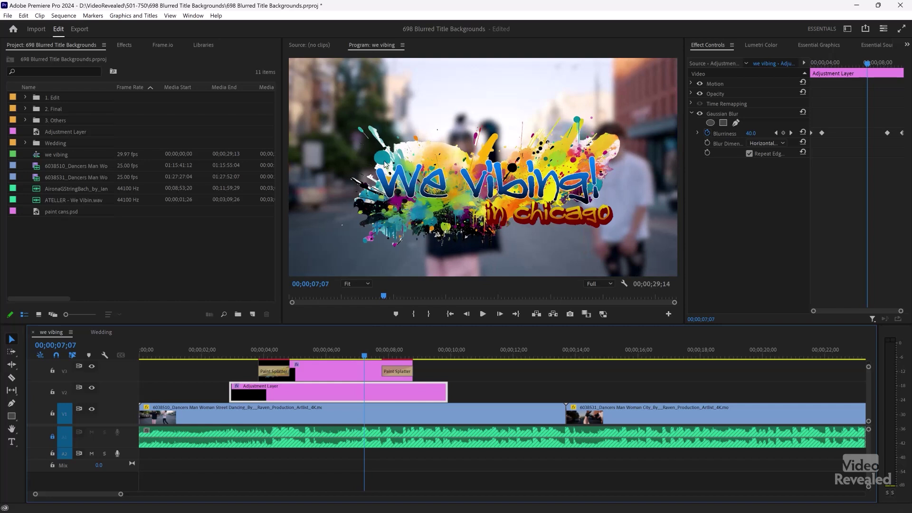
pyautogui.click(342, 354)
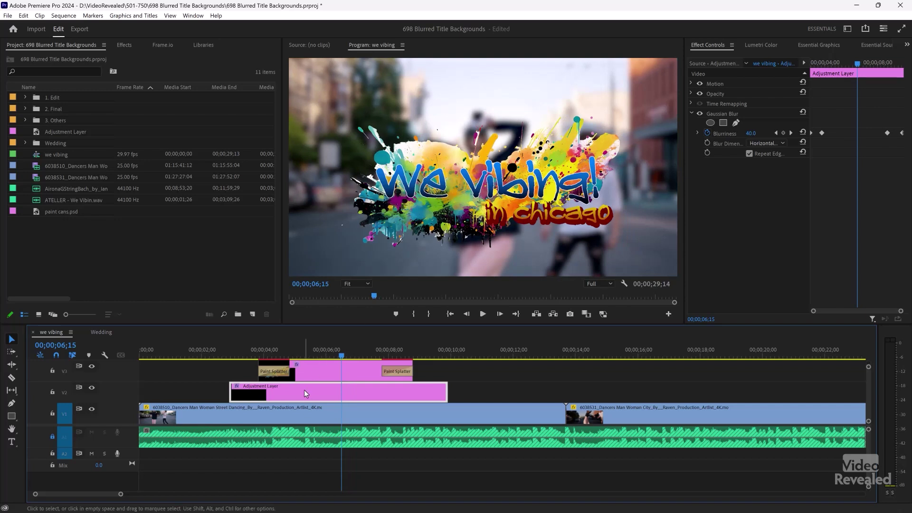
# Delete the adjustment layer clip from the timeline.
pyautogui.keyDown('shift'); pyautogui.click(415, 391); pyautogui.keyUp('shift')
pyautogui.click(376, 389)
pyautogui.press('Delete')
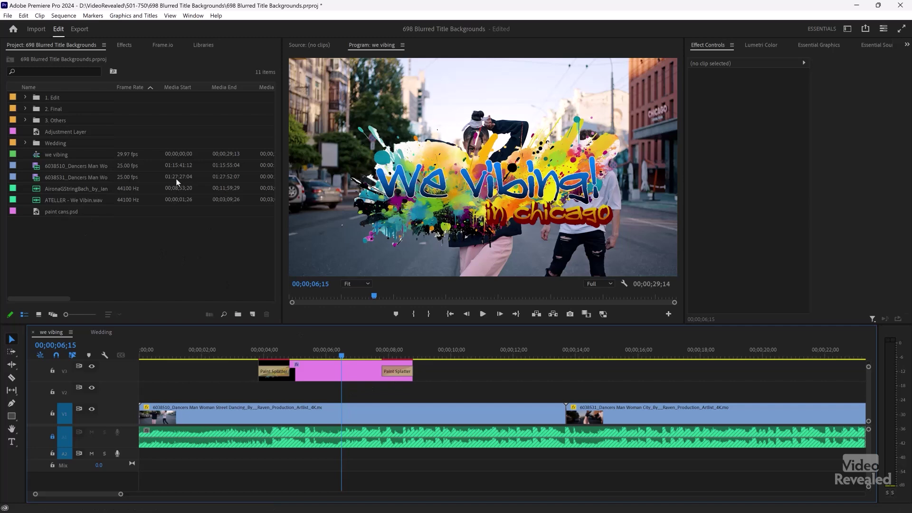
# Create a new 1920×1080 adjustment layer in the Project panel.
pyautogui.rightClick(161, 227)
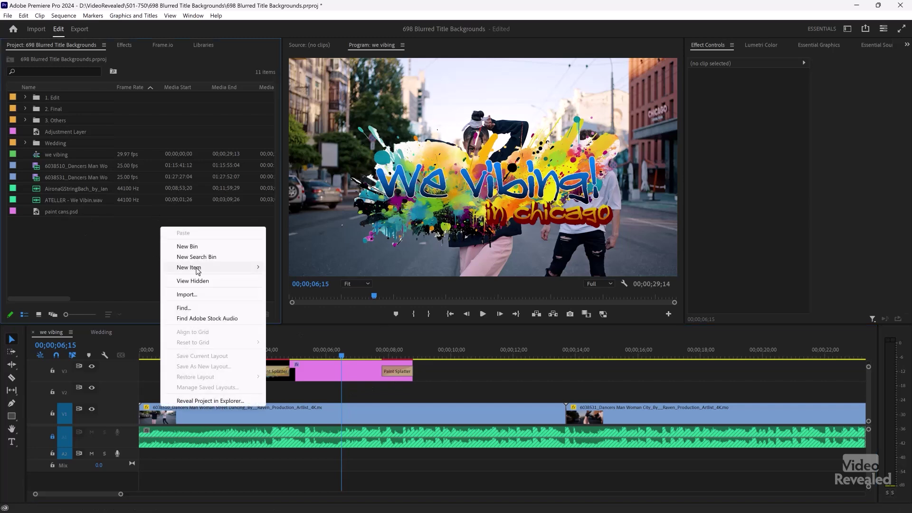
pyautogui.moveTo(198, 269)
pyautogui.click(121, 272)
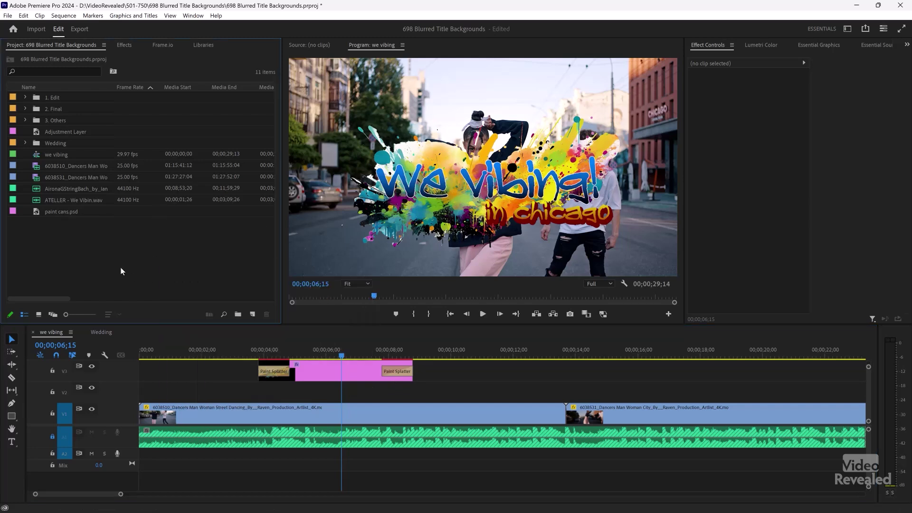
pyautogui.click(252, 315)
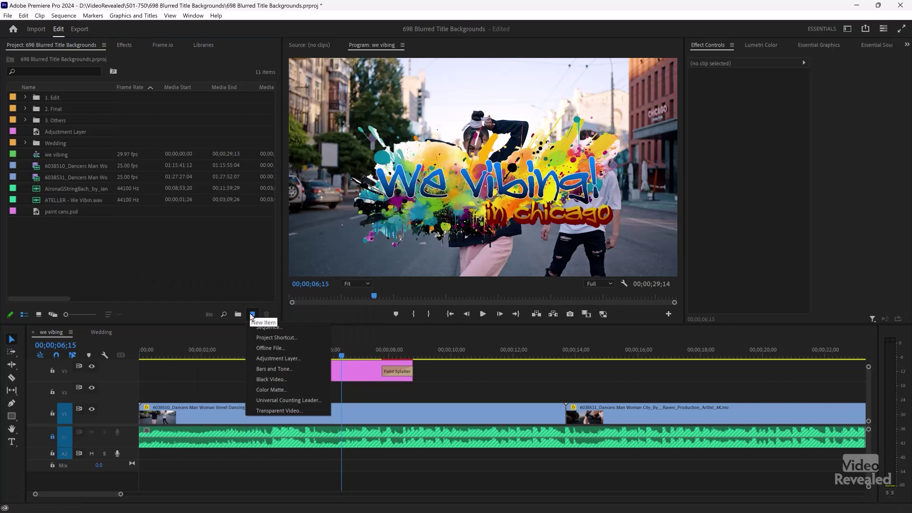
pyautogui.click(300, 358)
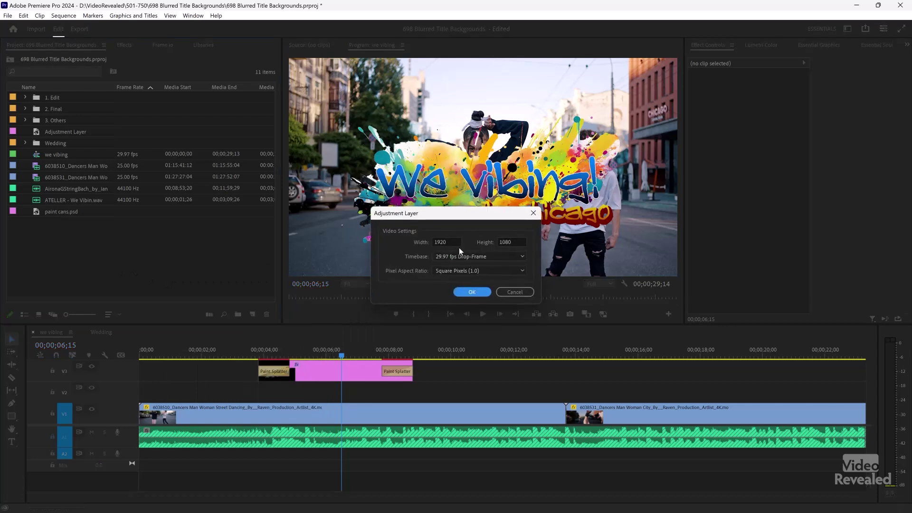
pyautogui.click(472, 292)
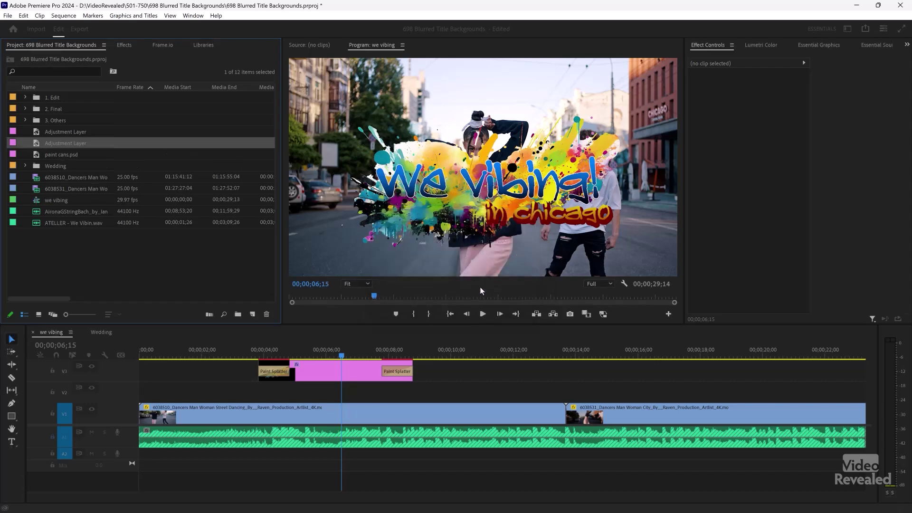
# Place the adjustment layer on V2 and extend it to span the title.
pyautogui.moveTo(90, 204); pyautogui.dragTo(259, 393)
pyautogui.moveTo(390, 391); pyautogui.dragTo(441, 391)
pyautogui.click(283, 396)
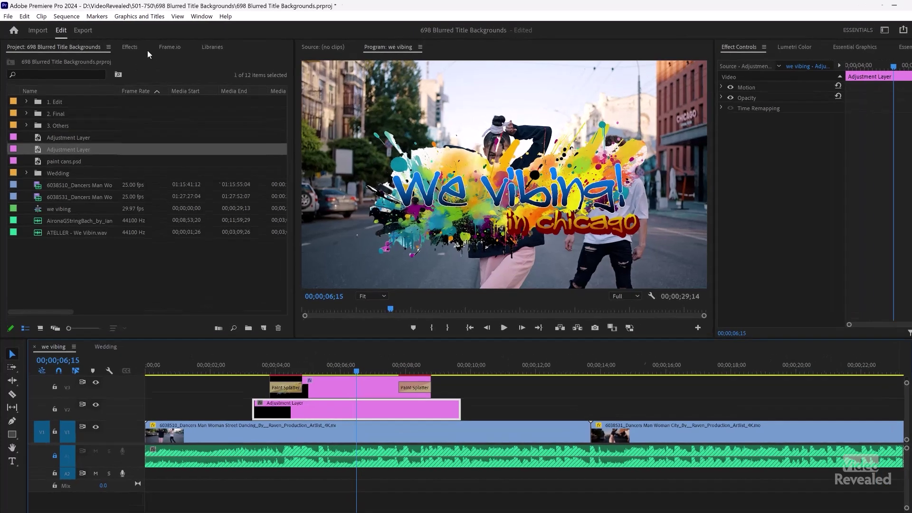
# Apply Gaussian Blur to the adjustment layer with Blurriness 40.
pyautogui.click(124, 44)
pyautogui.click(62, 55)
pyautogui.write('gaussian')
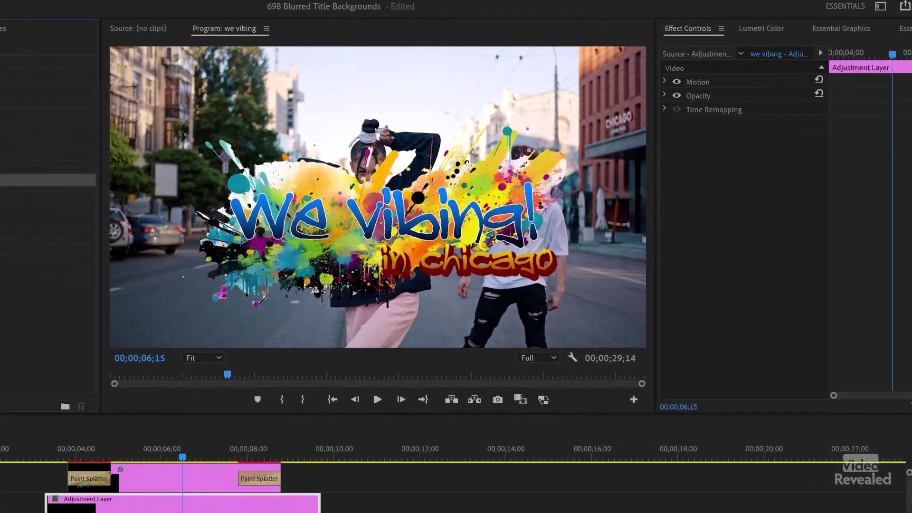
pyautogui.doubleClick(88, 278)
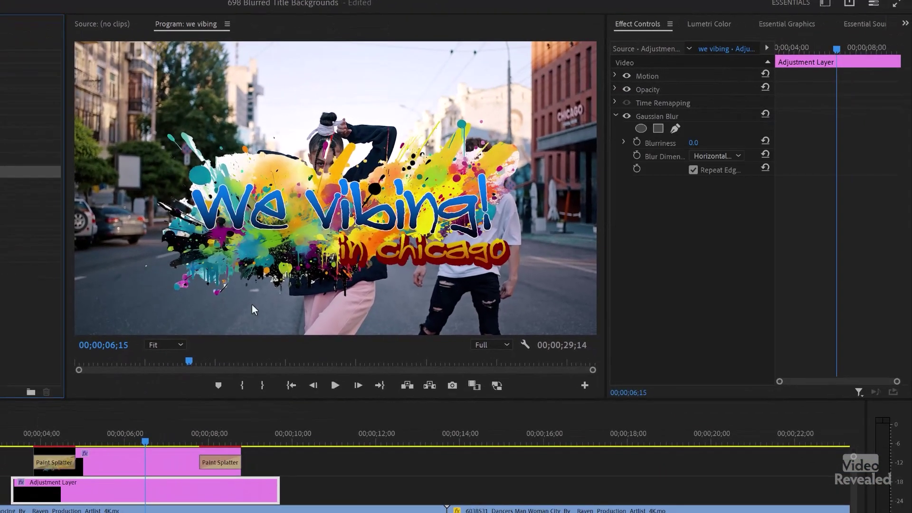
pyautogui.click(691, 143)
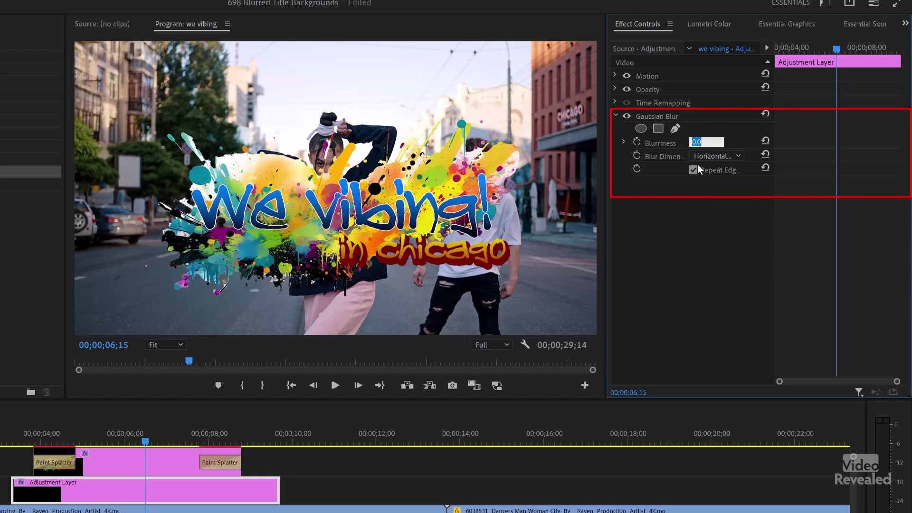
pyautogui.press('Return')
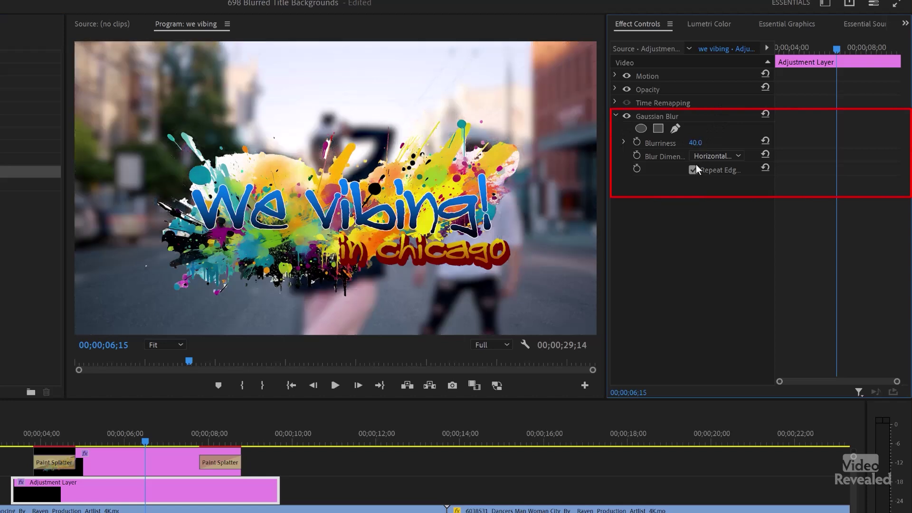
pyautogui.moveTo(84, 440); pyautogui.dragTo(214, 448)
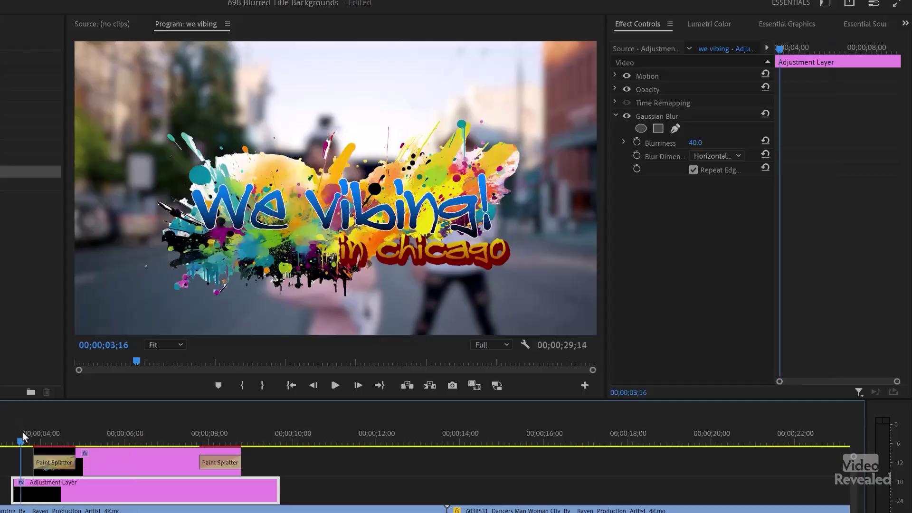
# Add a default Cross Dissolve at the adjustment layer's start and preview it.
pyautogui.click(19, 482)
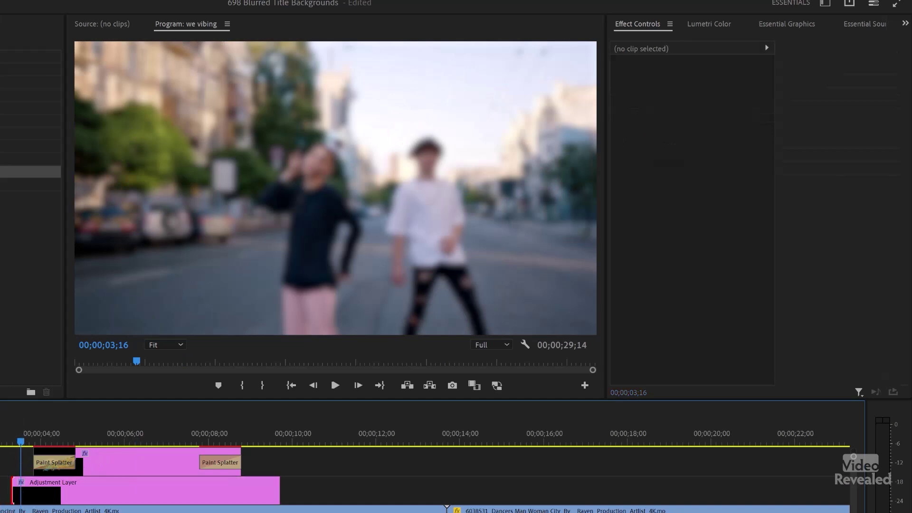
pyautogui.hotkey('ctrl', 'd')
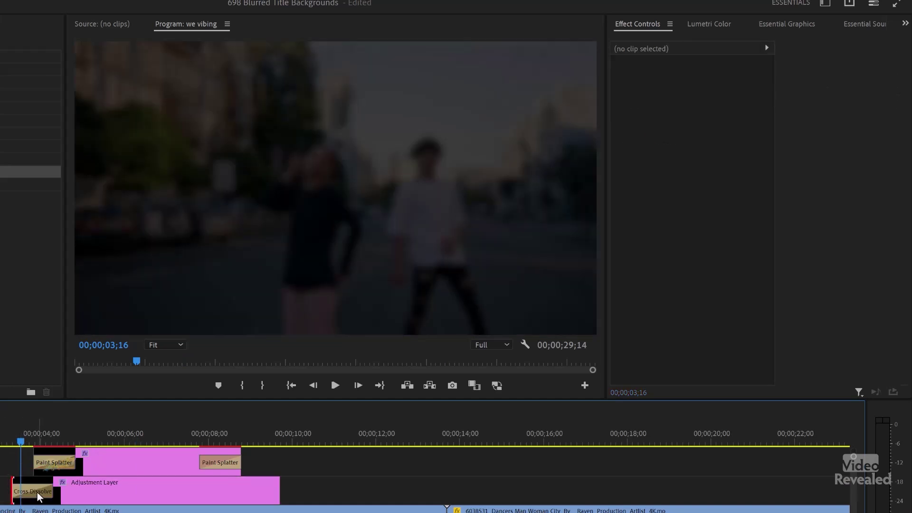
pyautogui.press('space')
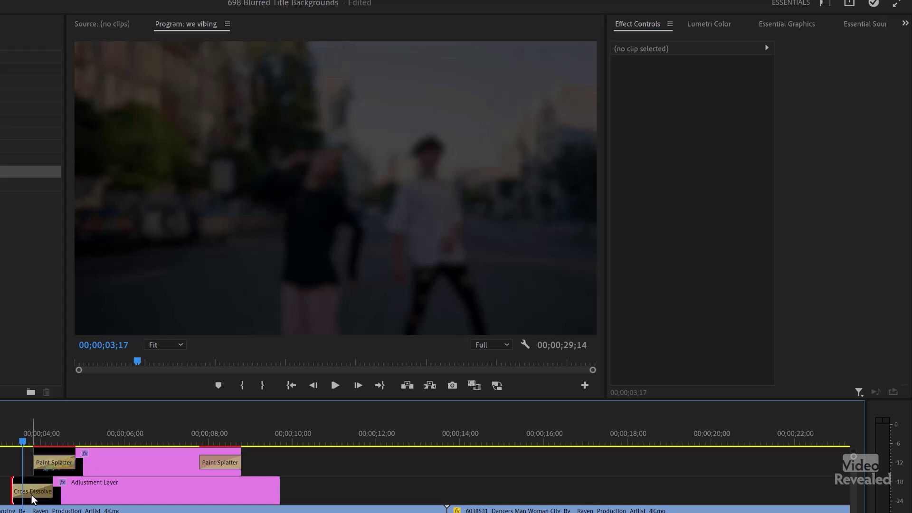
# Remove the Cross Dissolve, reselect the adjustment layer, and switch to the first workspace layout.
pyautogui.click(33, 497)
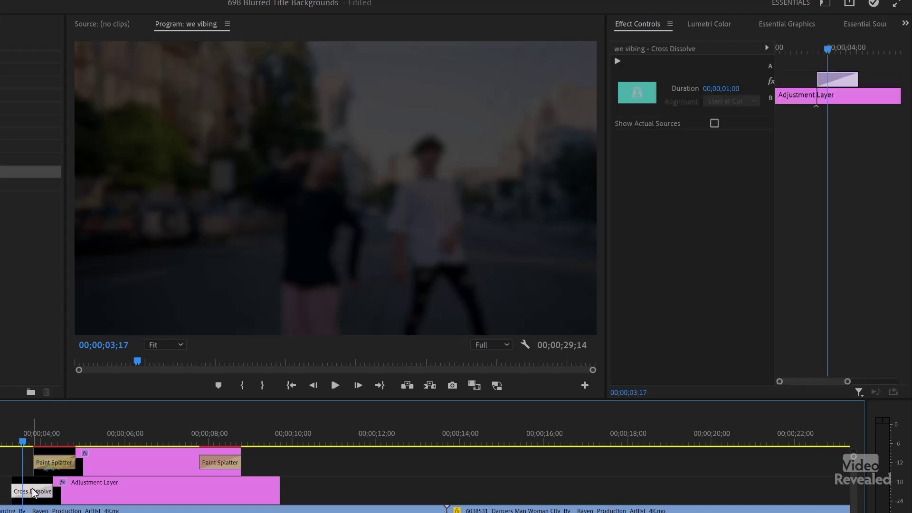
pyautogui.press('Delete')
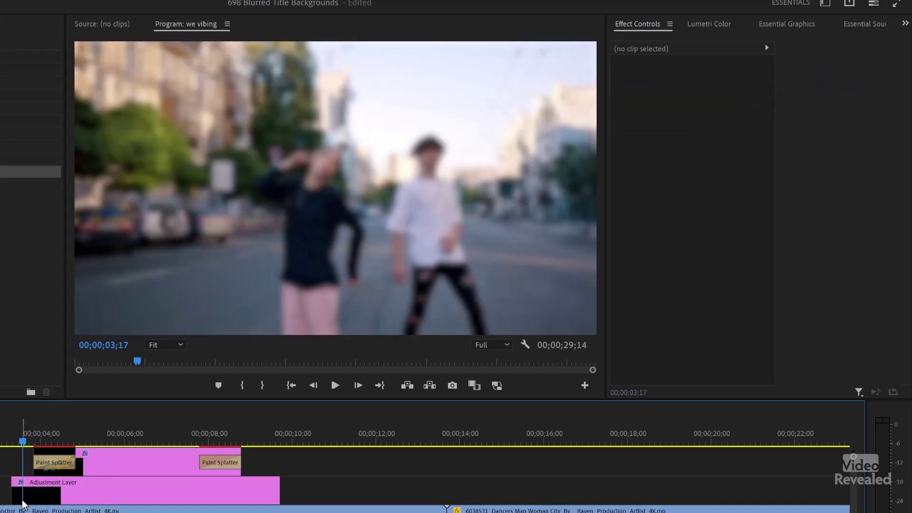
pyautogui.click(46, 495)
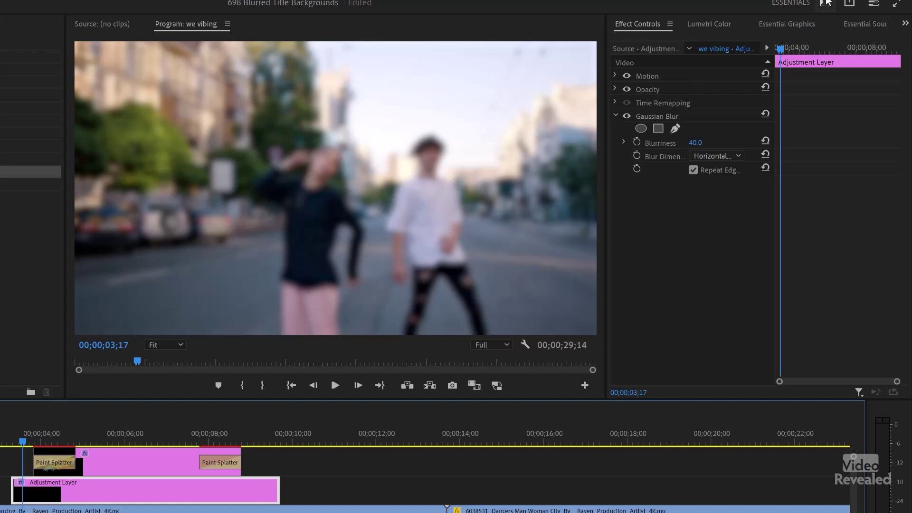
pyautogui.click(826, 3)
pyautogui.click(770, 22)
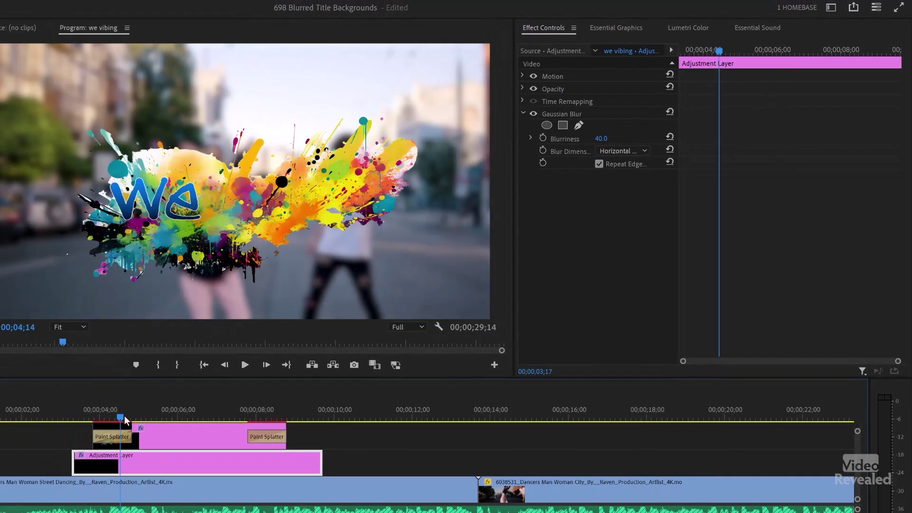
# Keyframe Blurriness to 0 at 00;00;03;09 and preview the blur-in.
pyautogui.moveTo(64, 441); pyautogui.dragTo(20, 441)
pyautogui.moveTo(83, 416)
pyautogui.mouseDown()
pyautogui.moveTo(118, 417)
pyautogui.moveTo(93, 409)
pyautogui.mouseUp()
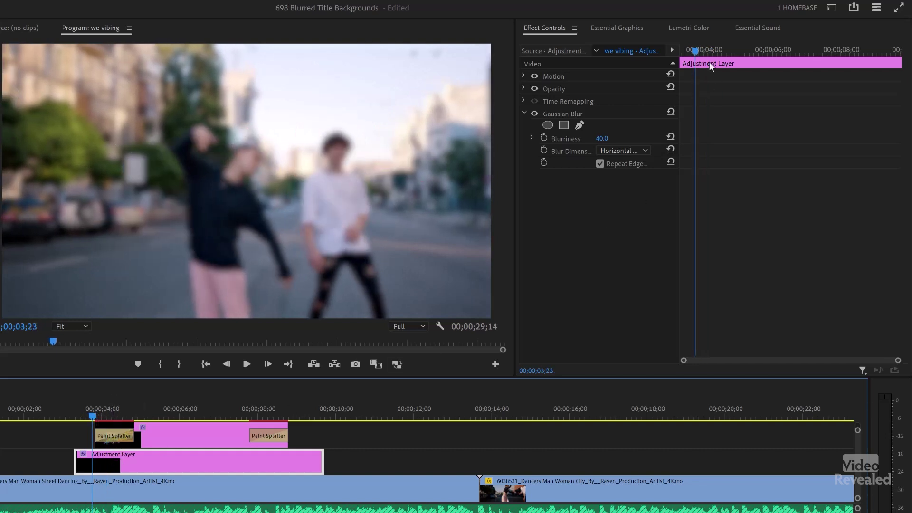
pyautogui.click(545, 138)
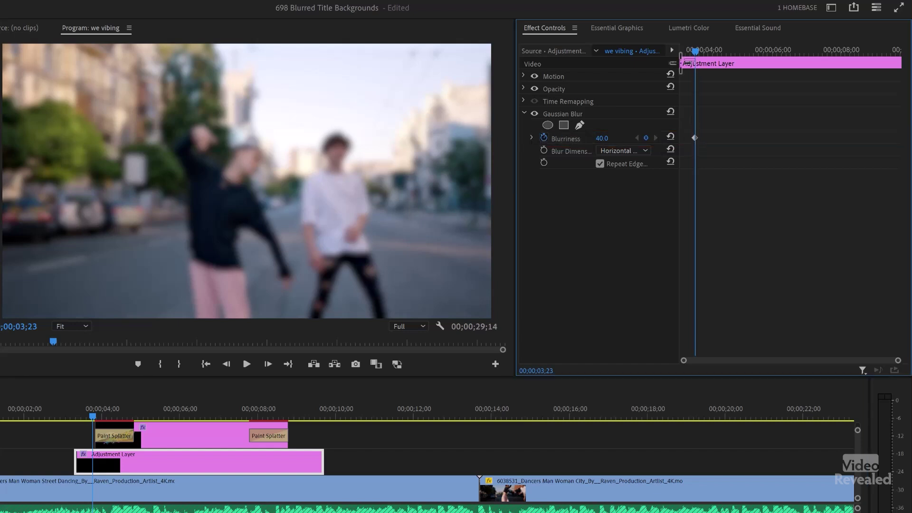
pyautogui.moveTo(698, 53); pyautogui.dragTo(665, 71)
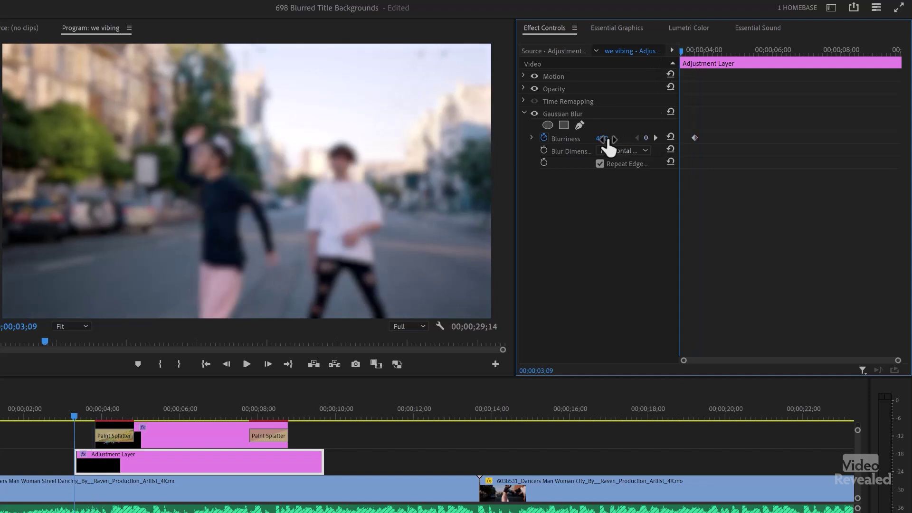
pyautogui.moveTo(609, 143); pyautogui.dragTo(561, 143)
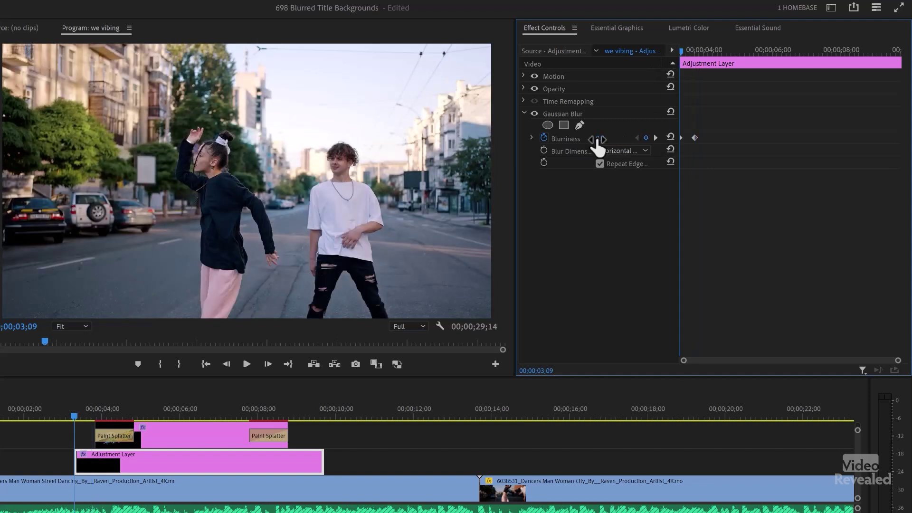
pyautogui.press('space')
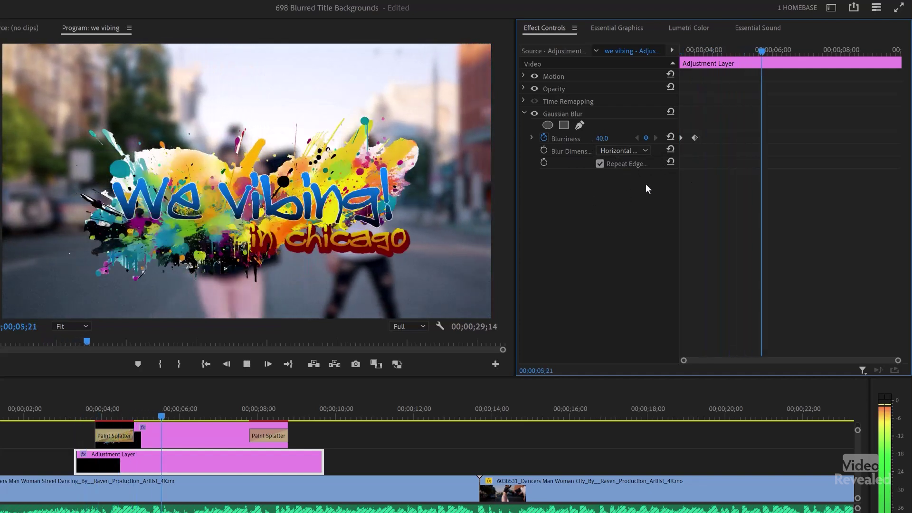
# Add a Blurriness keyframe holding 40 at 00;00;08;26.
pyautogui.press('space')
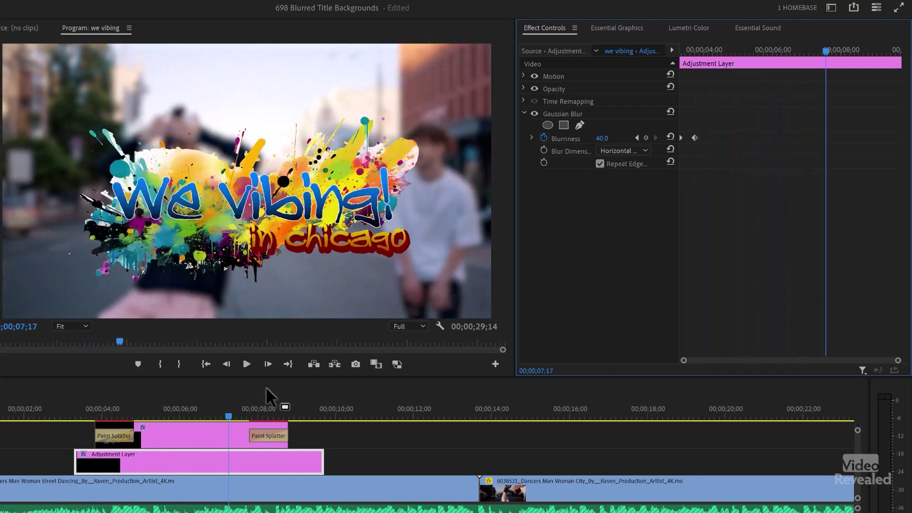
pyautogui.click(291, 406)
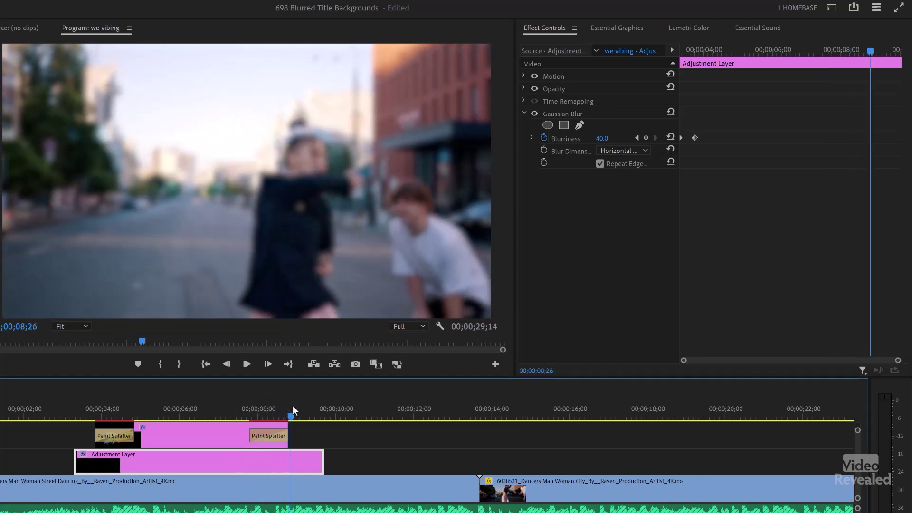
pyautogui.click(646, 137)
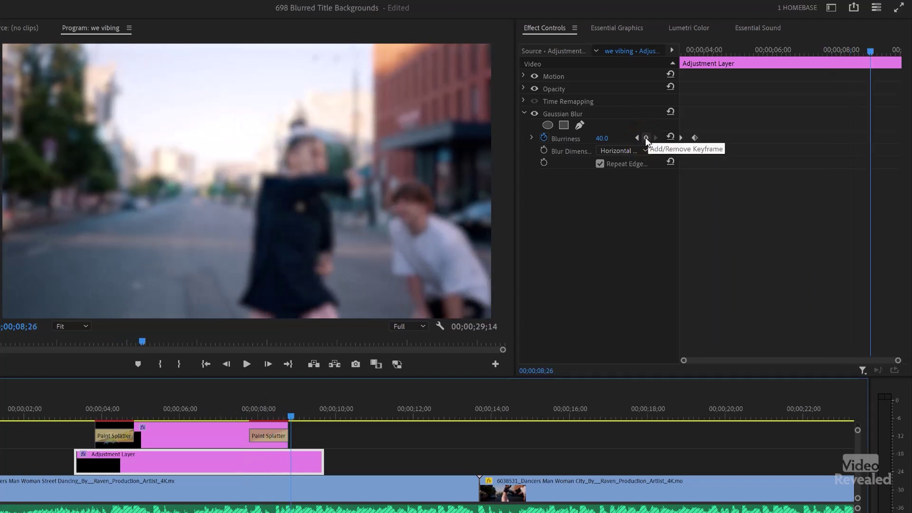
pyautogui.click(646, 137)
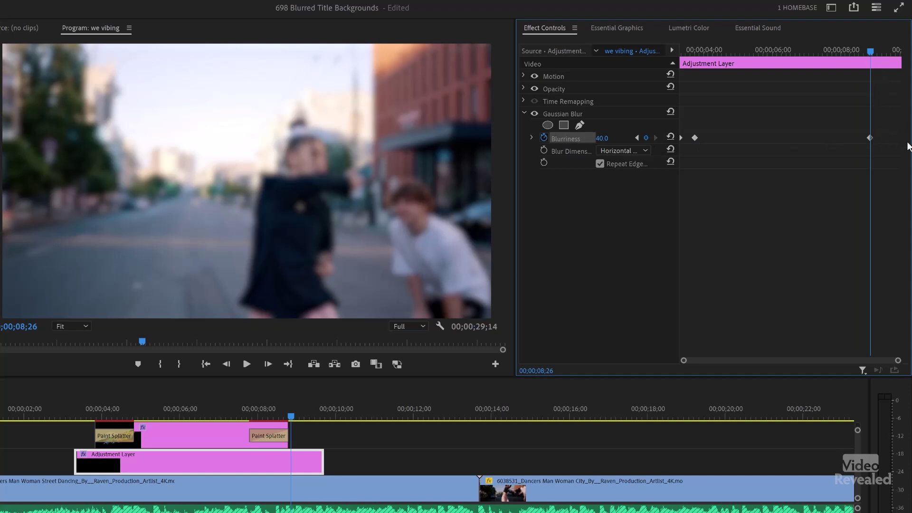
# Set Blurriness to 0 slightly after 8;26 and review the blur fading out.
pyautogui.moveTo(881, 53)
pyautogui.mouseDown()
pyautogui.moveTo(898, 53)
pyautogui.moveTo(881, 54)
pyautogui.moveTo(885, 64)
pyautogui.mouseUp()
pyautogui.click(602, 138)
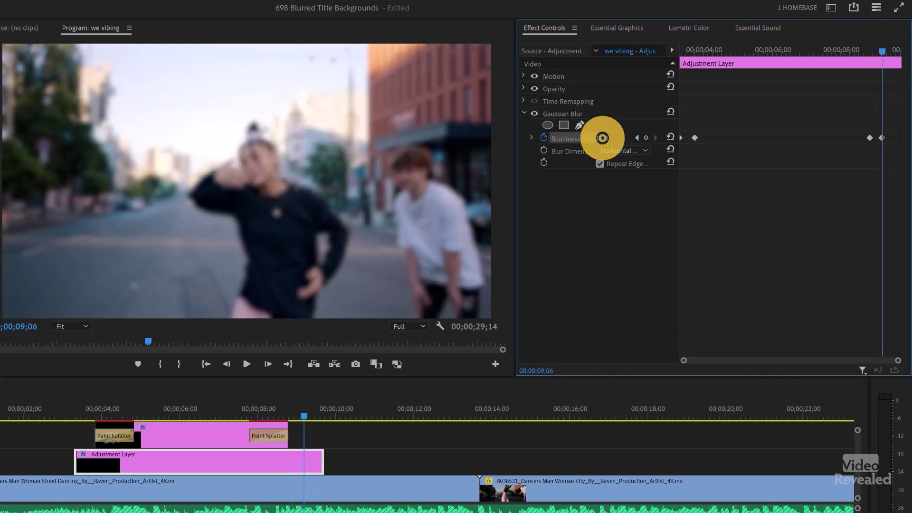
pyautogui.write('0')
pyautogui.press('Return')
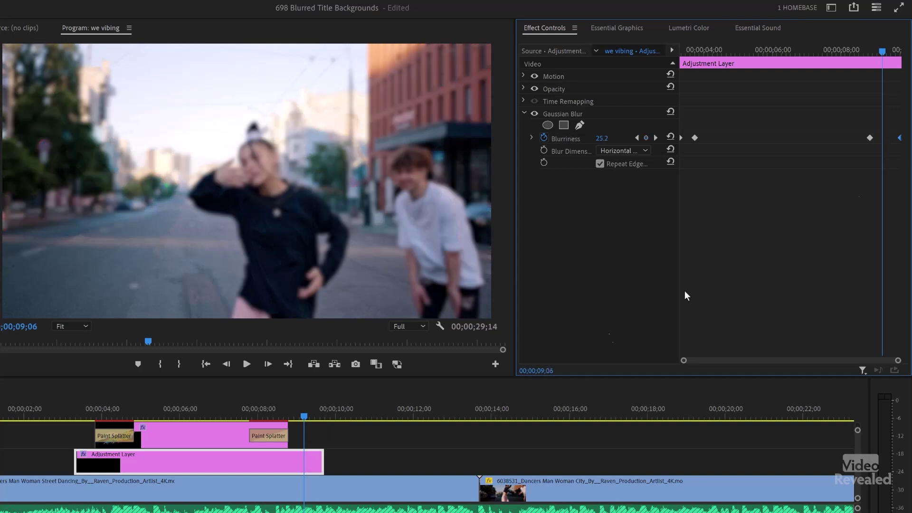
pyautogui.moveTo(318, 412); pyautogui.dragTo(46, 420)
pyautogui.press('space')
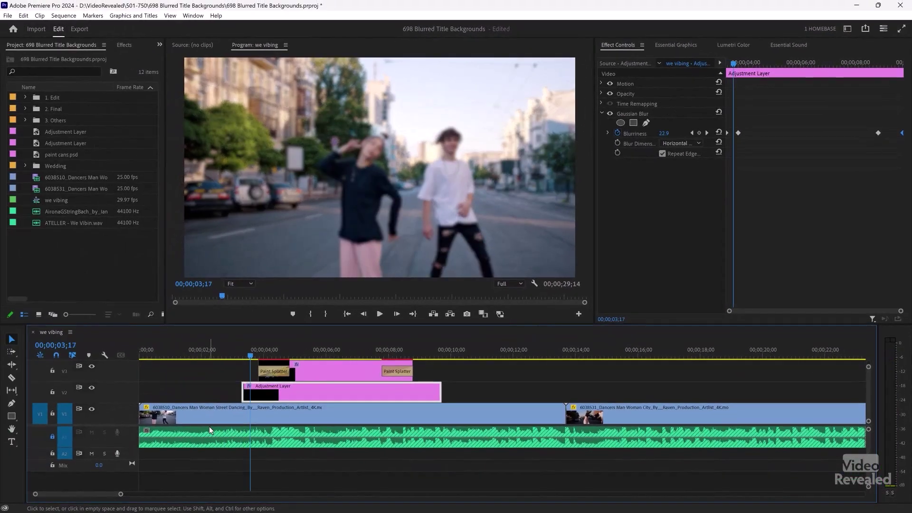
pyautogui.hotkey('ctrl', '`')
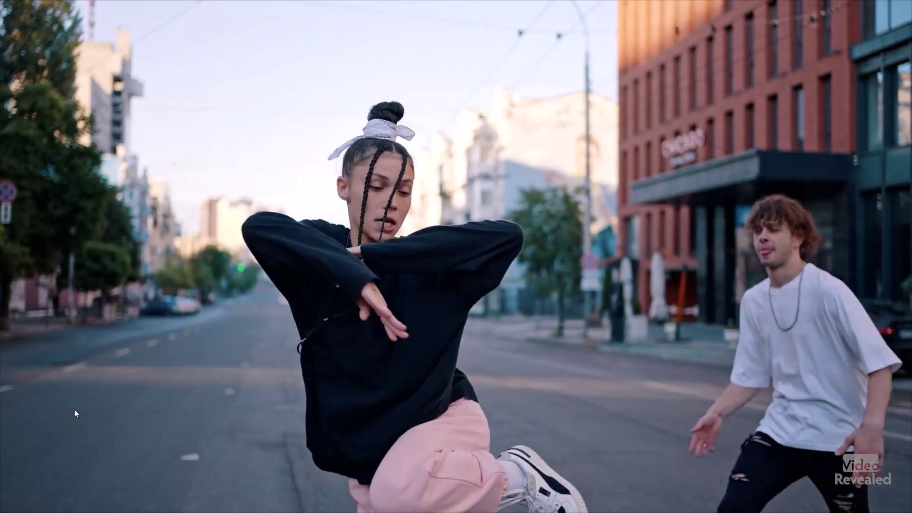
pyautogui.press('Escape')
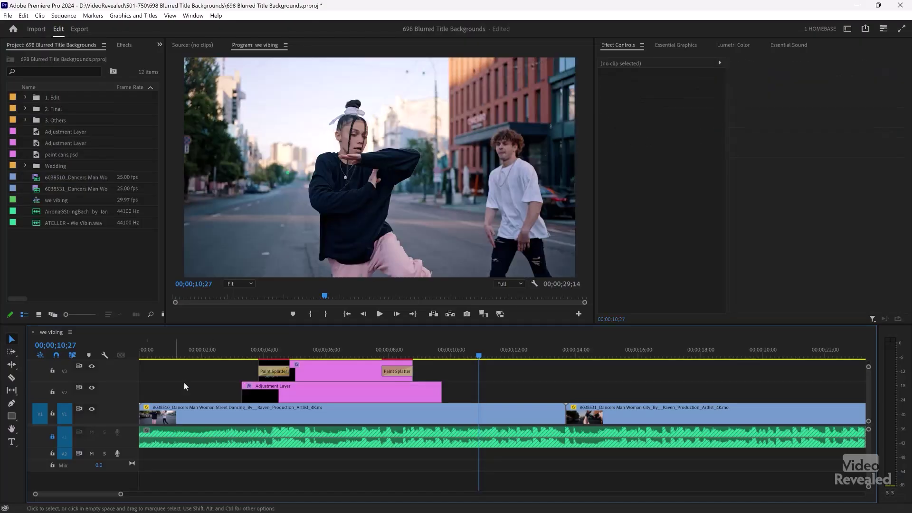
pyautogui.click(398, 385)
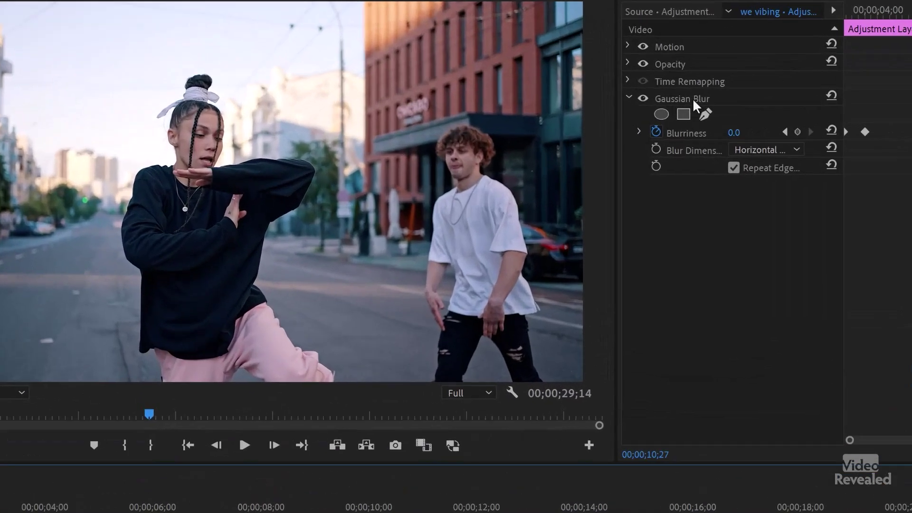
# Save the keyframed Gaussian Blur as the preset 'Blur In Title'.
pyautogui.click(636, 113)
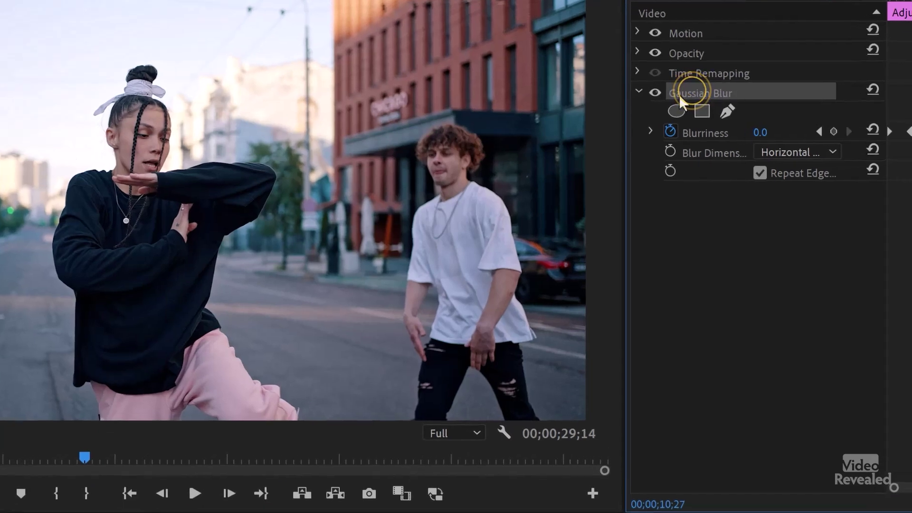
pyautogui.rightClick(713, 95)
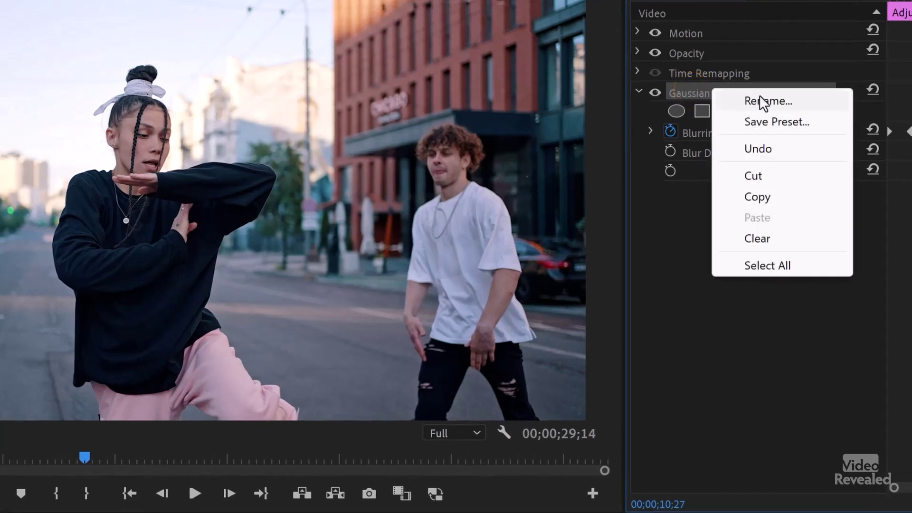
pyautogui.click(785, 123)
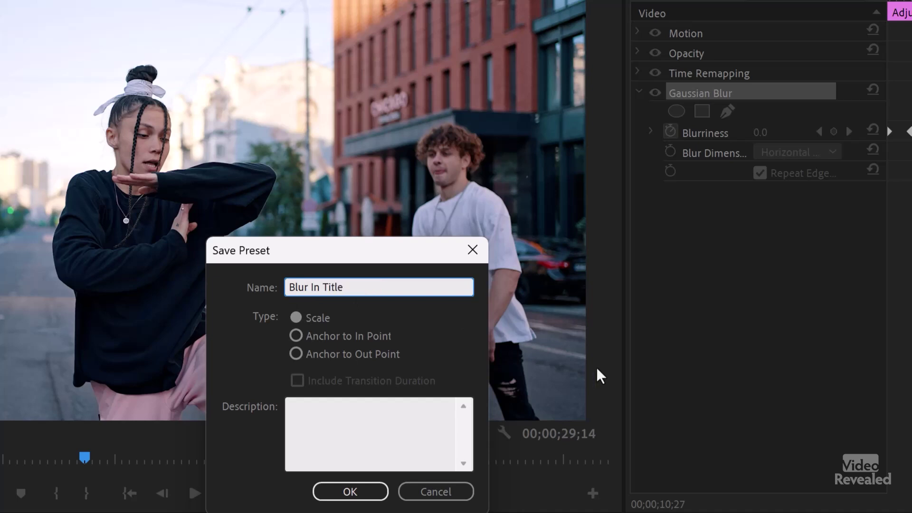
pyautogui.click(352, 491)
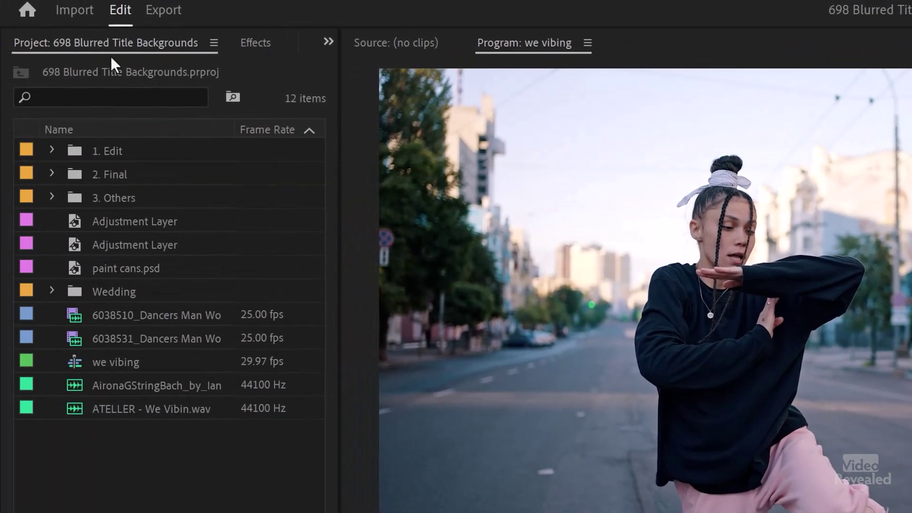
pyautogui.click(248, 43)
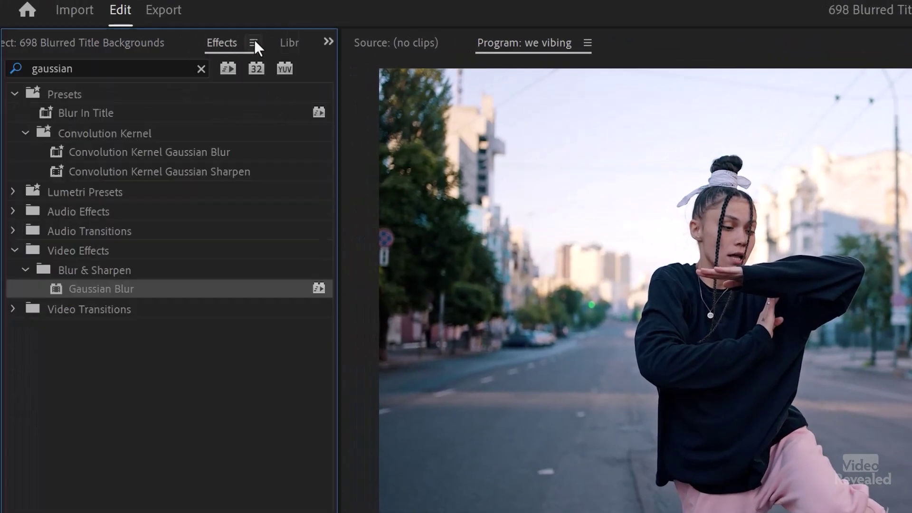
pyautogui.click(79, 113)
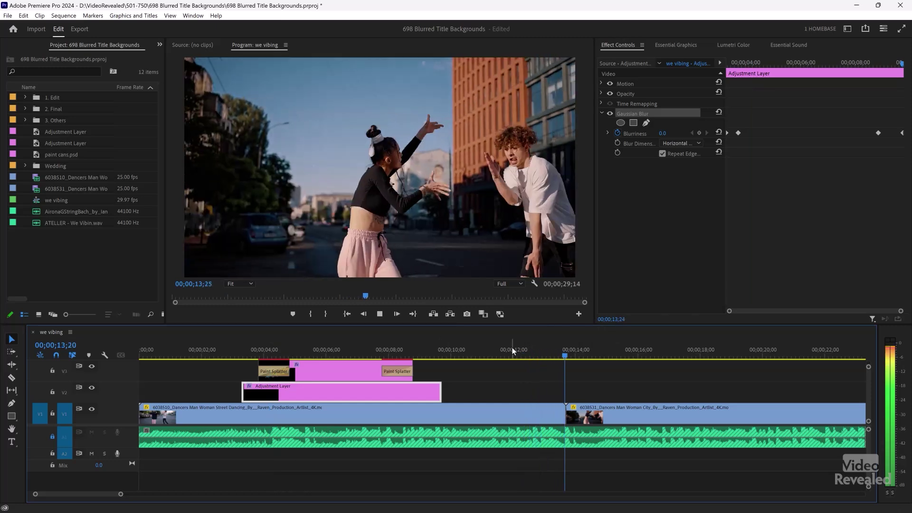
# Move the second dancers clip on V1 to start around 00;00;06;13.
pyautogui.press('space')
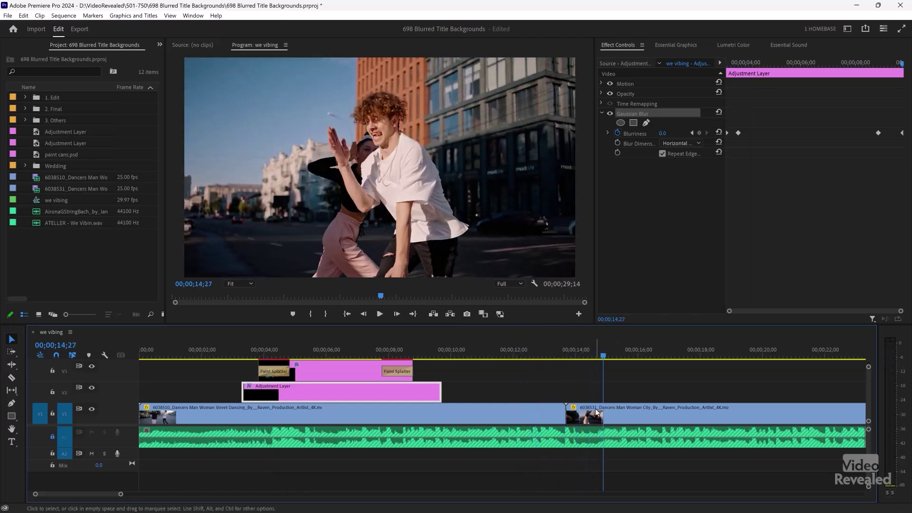
pyautogui.moveTo(605, 410); pyautogui.dragTo(539, 412)
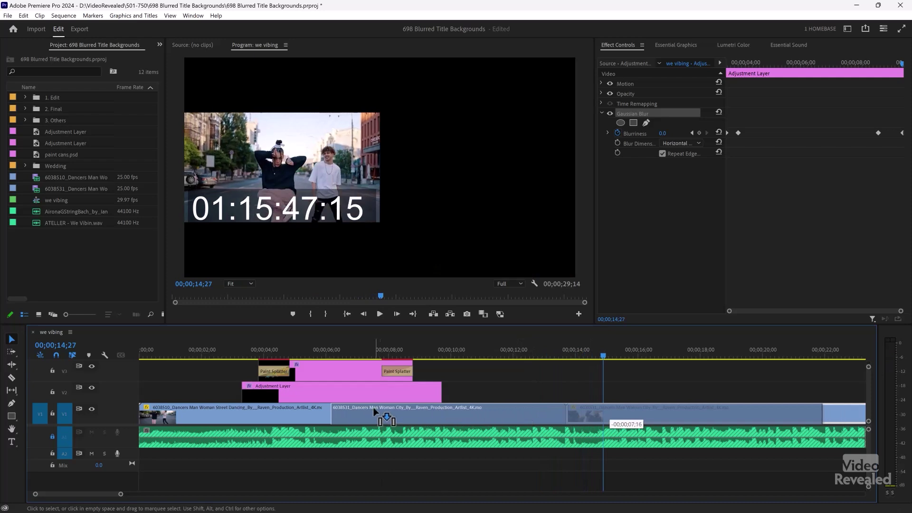
pyautogui.moveTo(383, 413); pyautogui.dragTo(384, 412)
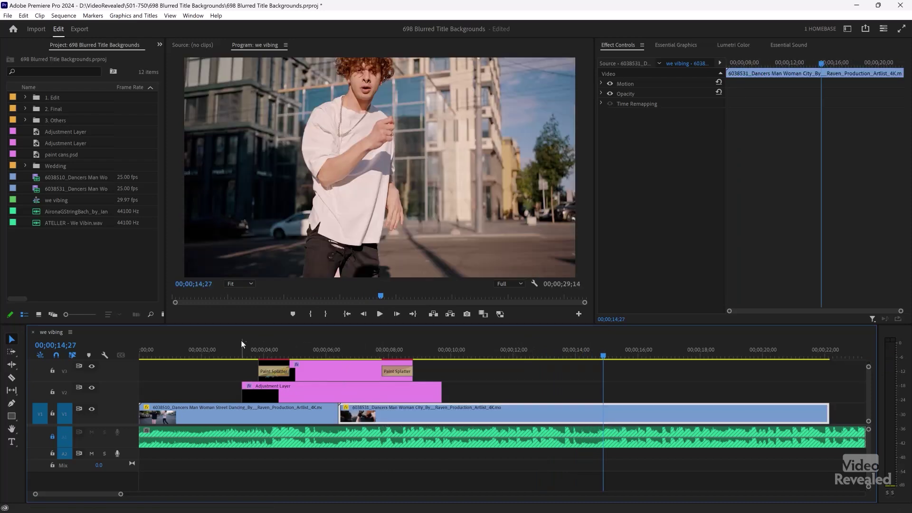
# Play the sequence full screen from about 00;00;02;28.
pyautogui.click(227, 342)
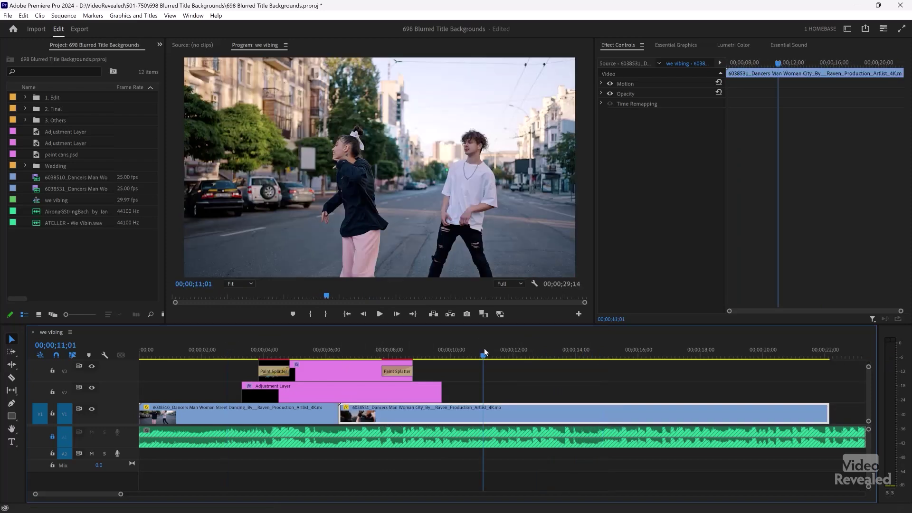
pyautogui.click(230, 343)
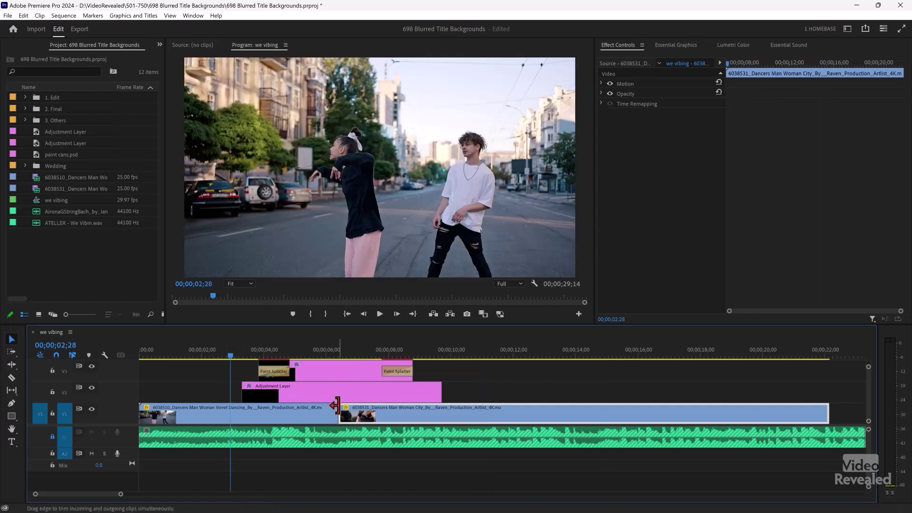
pyautogui.hotkey('ctrl', '`')
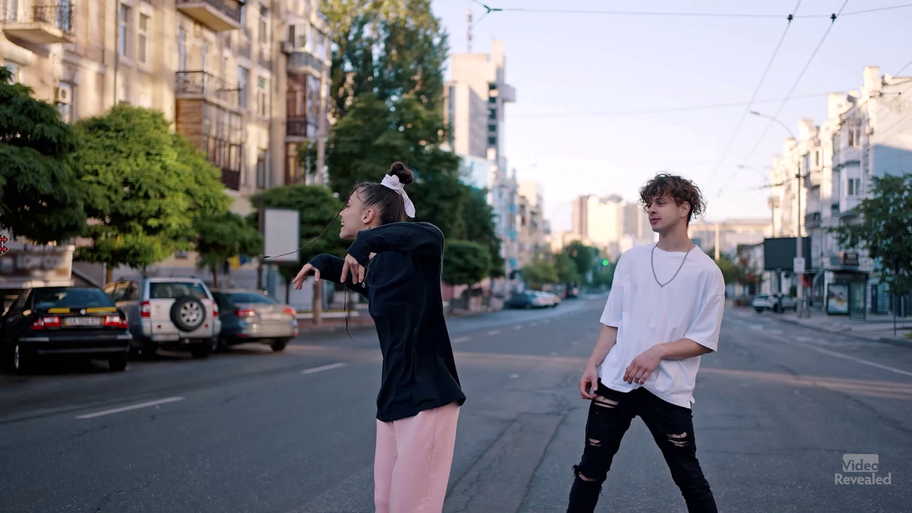